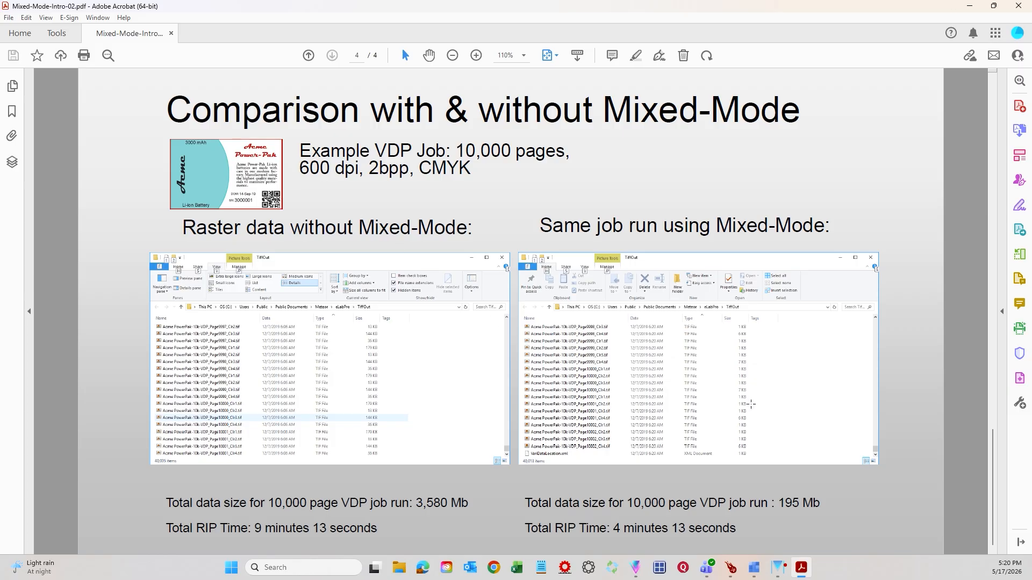
Minimize the comparison presentation and view MetPrint's version information
left_click(972, 8)
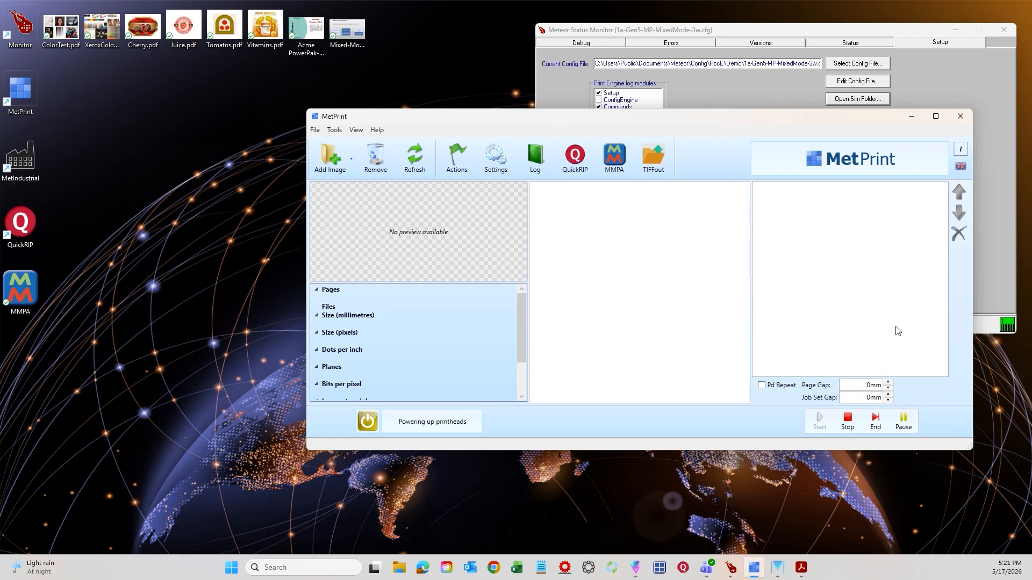
left_click(961, 151)
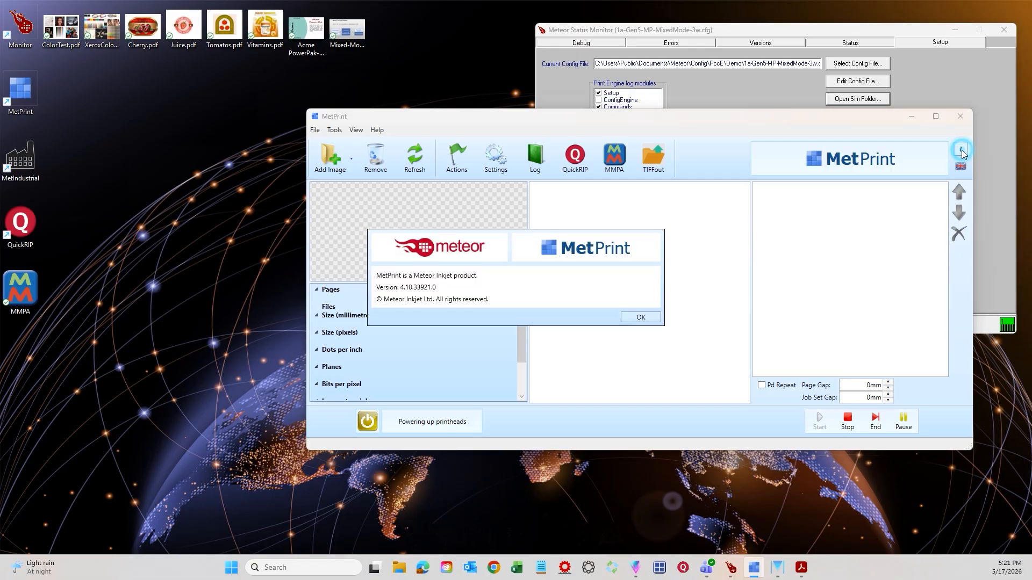
left_click(642, 318)
Launch QuickRIP and the Mixed-Mode Prep App from MetPrint
left_click(574, 157)
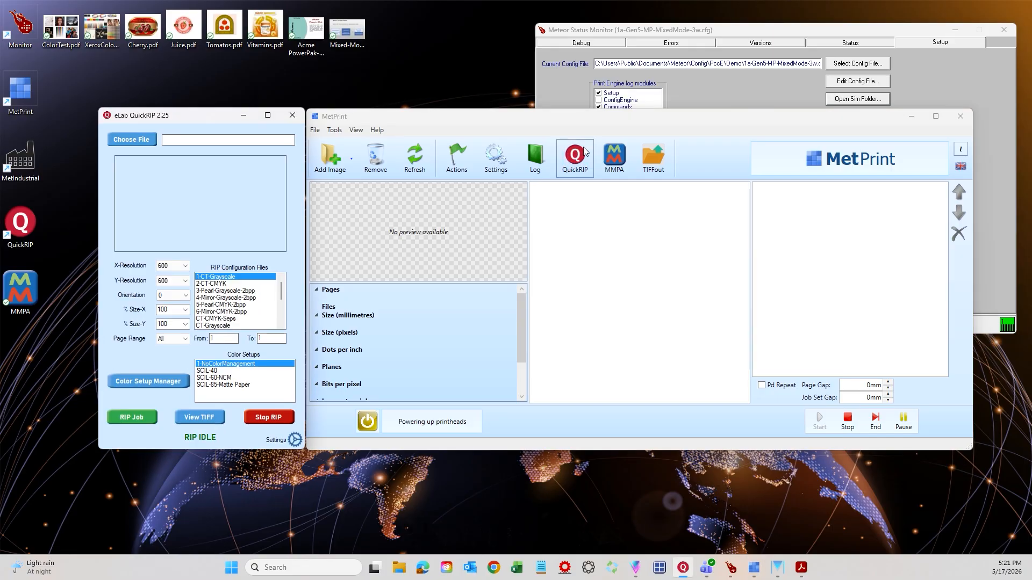
left_click(615, 150)
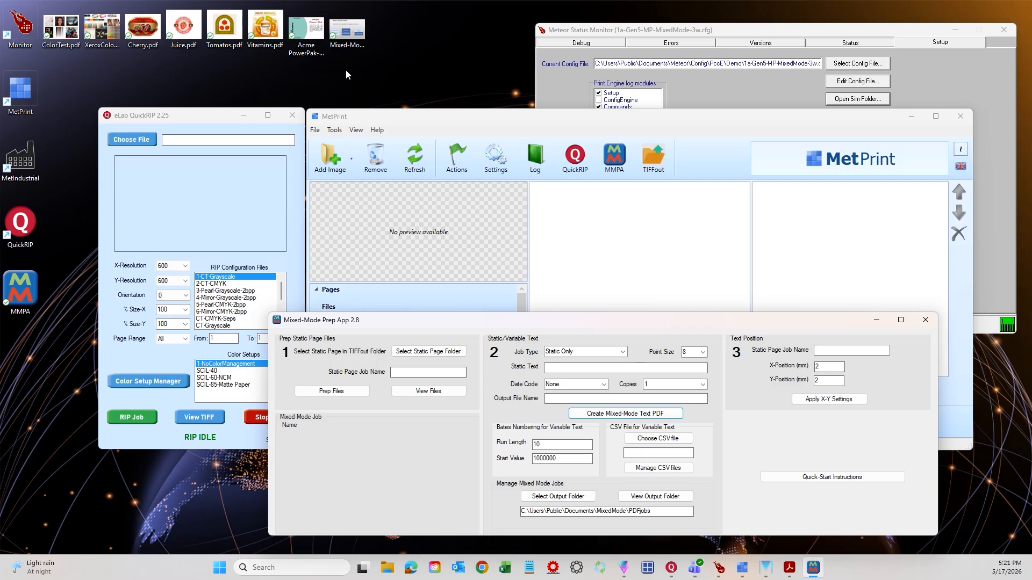
Preview Vitamins.pdf from the desktop and load it into both the Mixed-Mode Prep App and QuickRIP
double_click(266, 27)
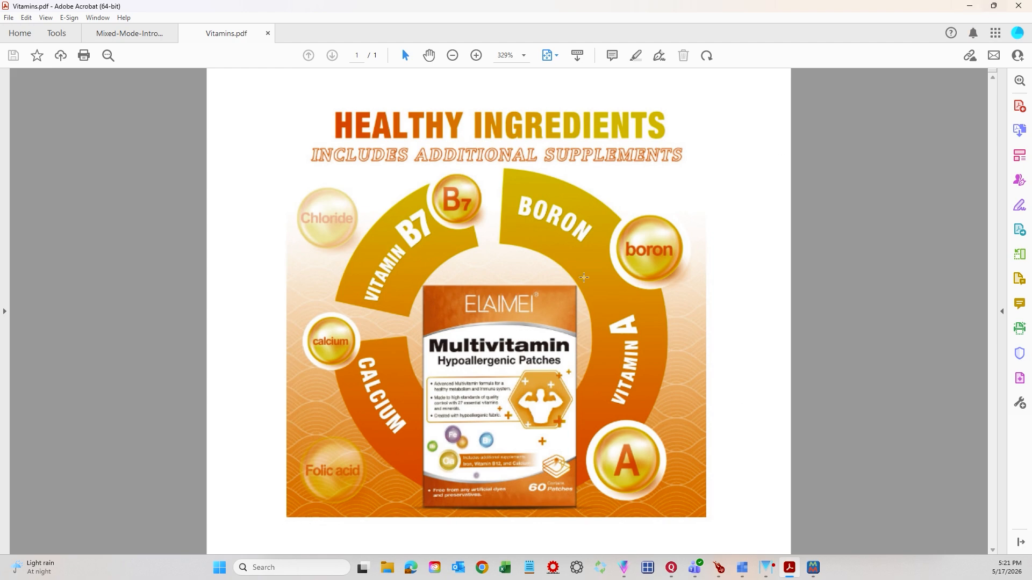
left_click(1014, 7)
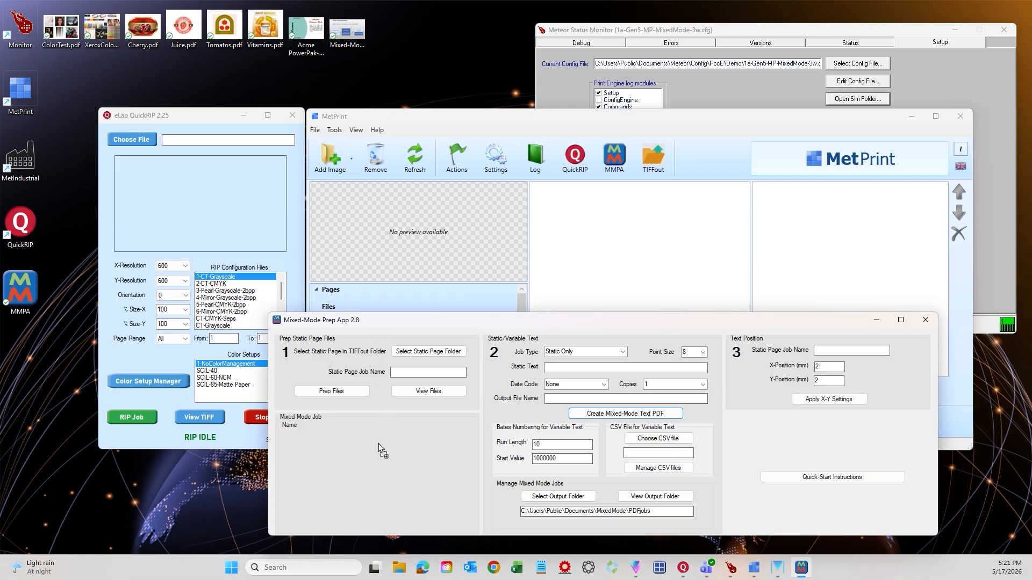
left_click_drag(379, 444, 379, 444)
left_click_drag(265, 24, 181, 189)
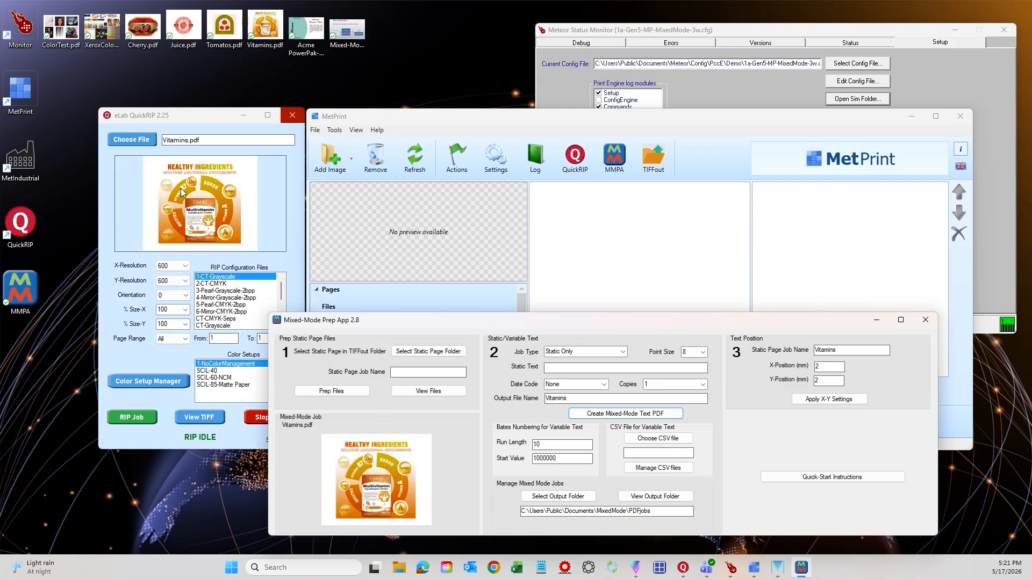
RIP the static Vitamins.pdf page in QuickRIP using the 5-Pearl-CMYK-2bpp configuration
left_click(226, 304)
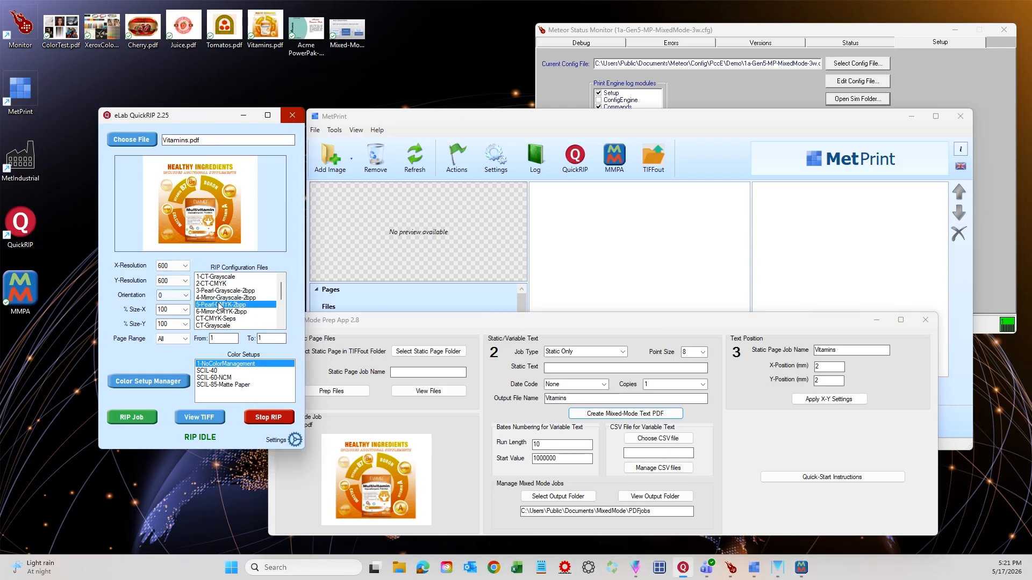
left_click(140, 415)
In the Mixed-Mode Prep App, choose the Vitamins folder inside TiffOut as the static page folder and prep its files
left_click(400, 320)
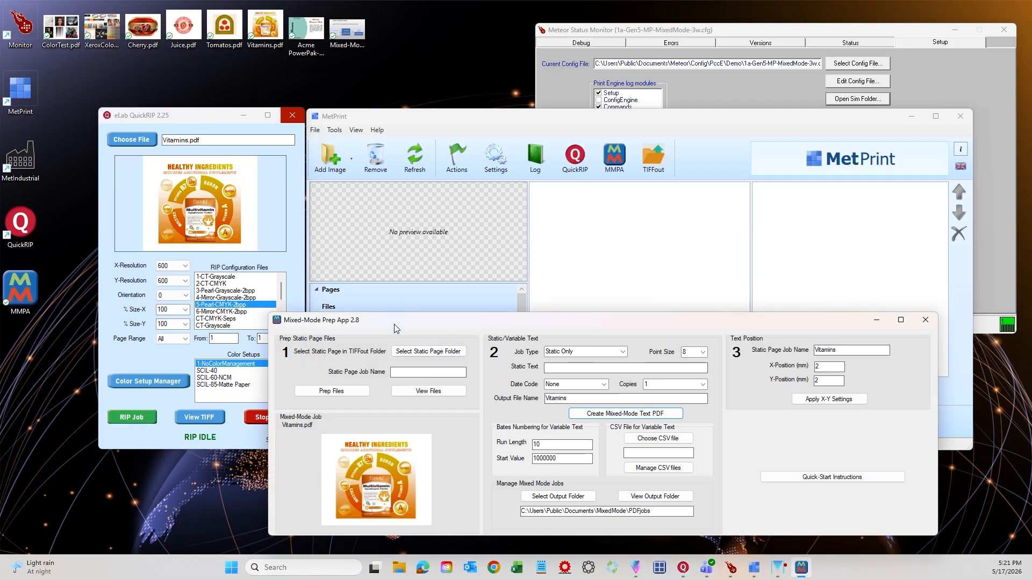
left_click(425, 352)
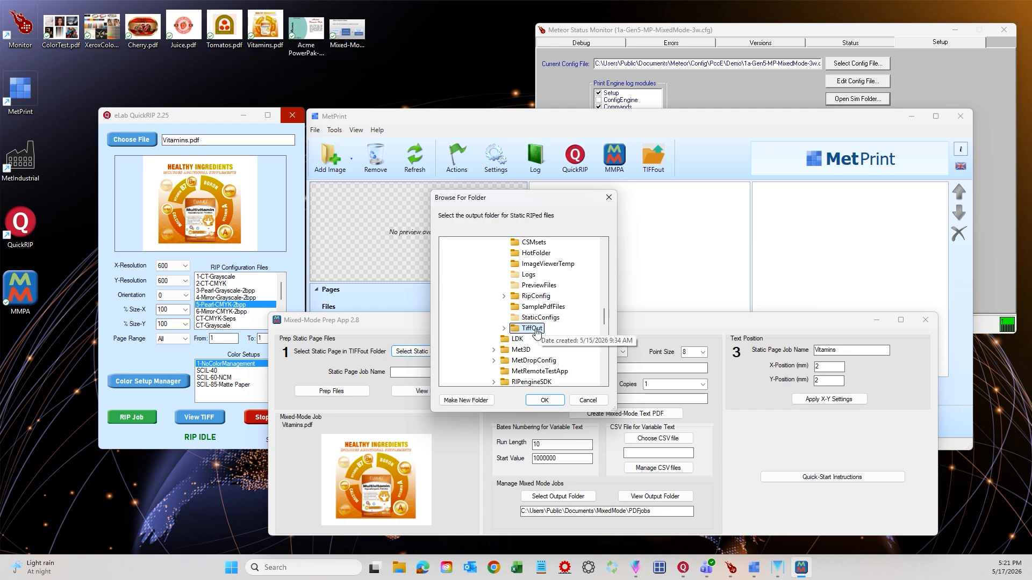
left_click(504, 329)
left_click(541, 319)
left_click(544, 400)
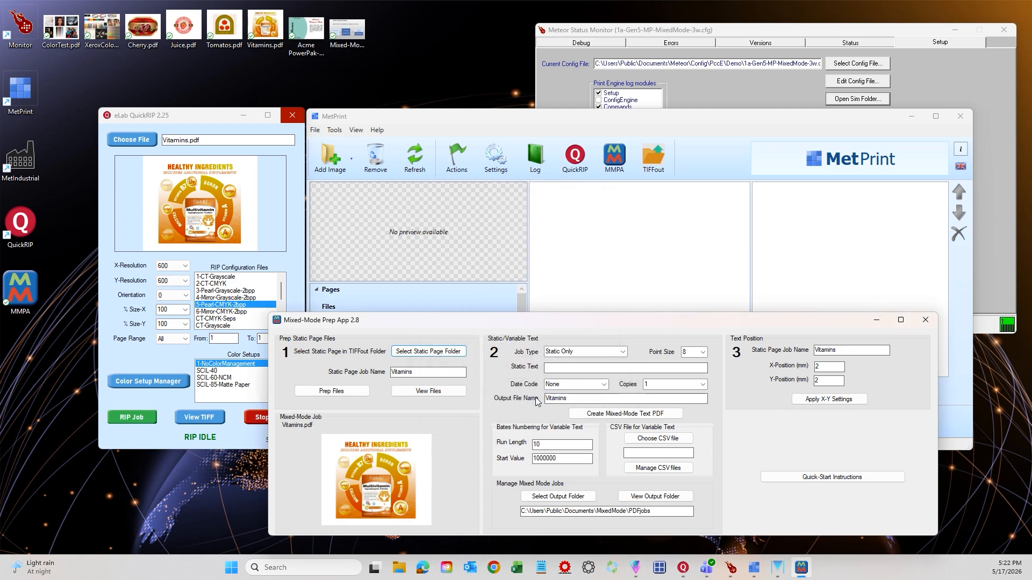
left_click(334, 391)
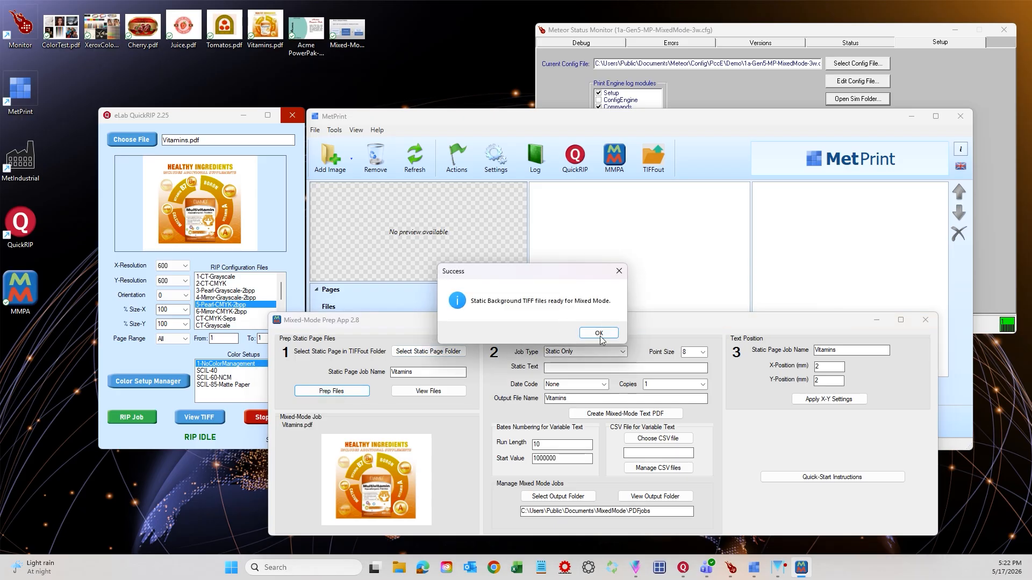
left_click(599, 334)
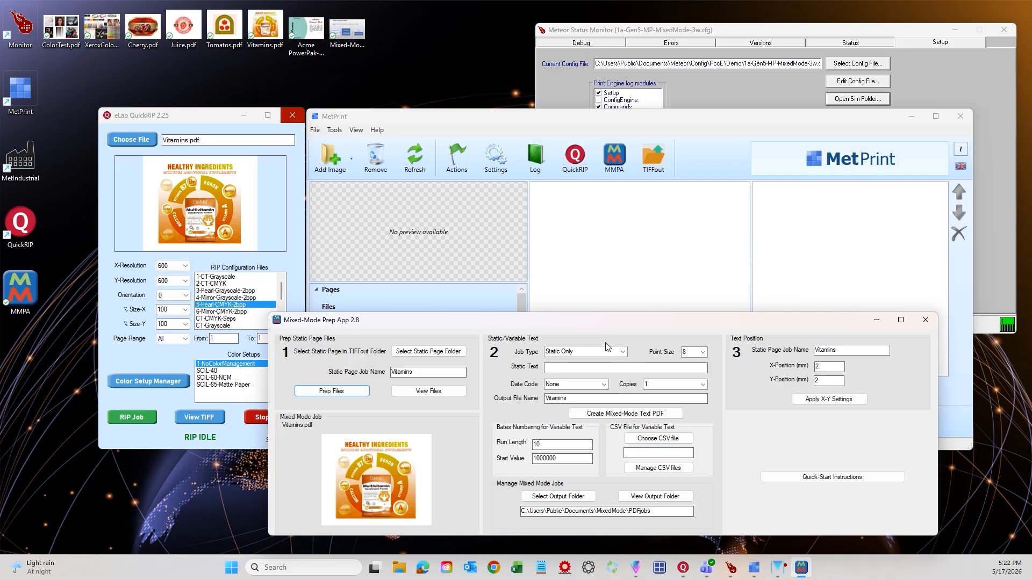
Set the job type to Static+Read CSV and enter "Lot 1234-SN:" as the static text
left_click(622, 353)
left_click(572, 377)
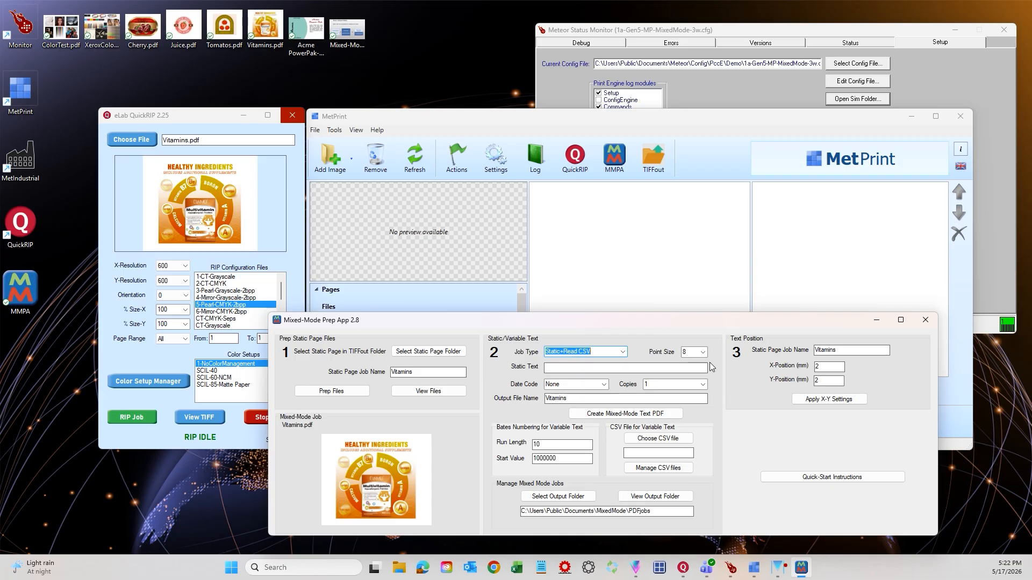
left_click(604, 372)
type("Lot 1234-SN:")
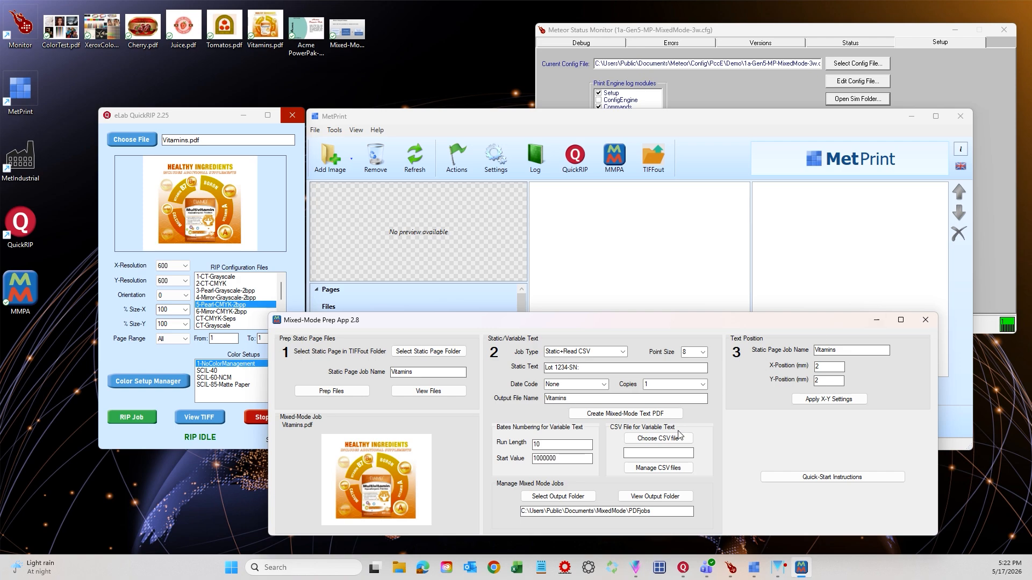
Choose VitaminSN.csv as the variable text source and create the mixed-mode text PDF
left_click(666, 442)
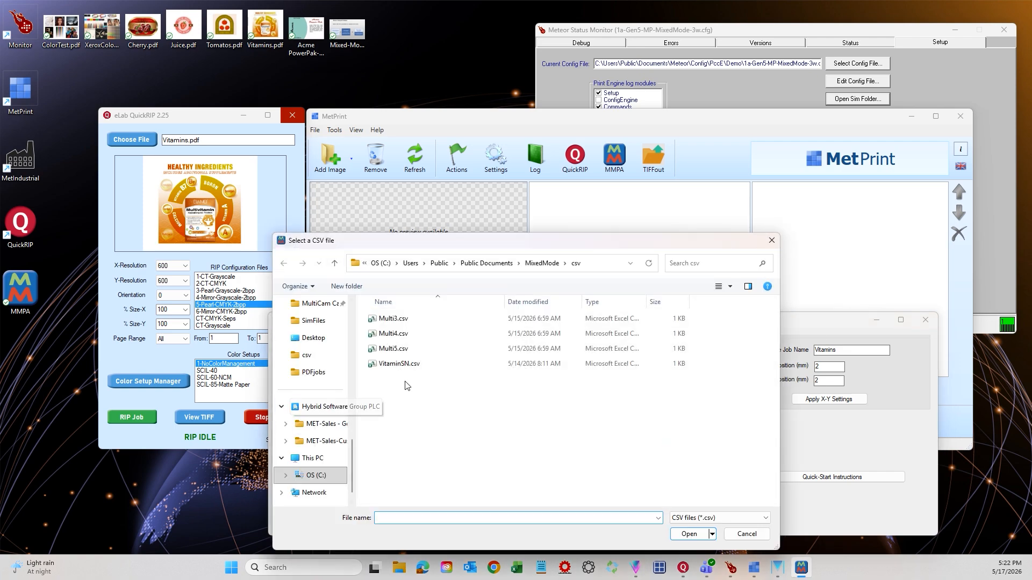
left_click(390, 364)
left_click(692, 535)
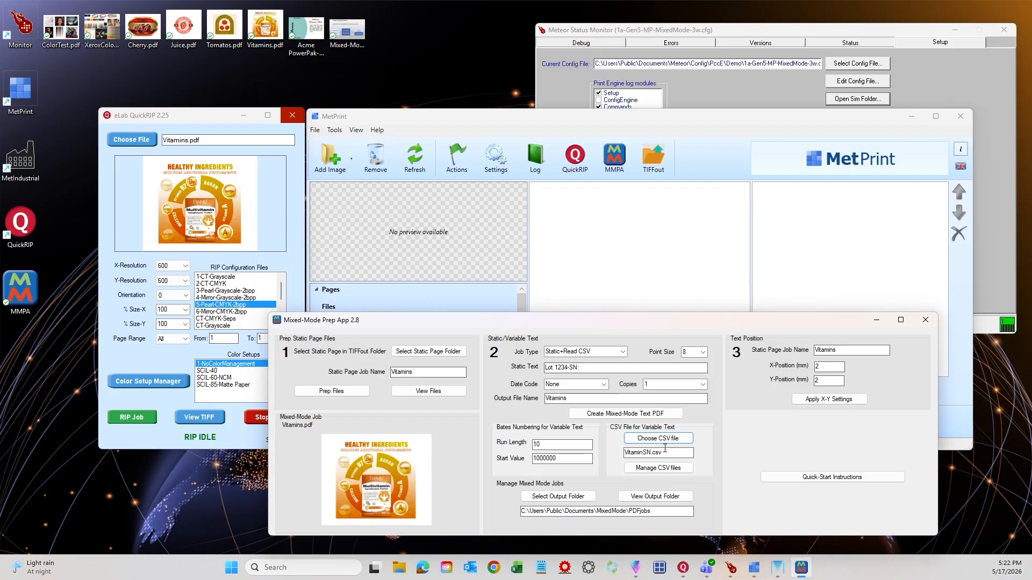
left_click(630, 418)
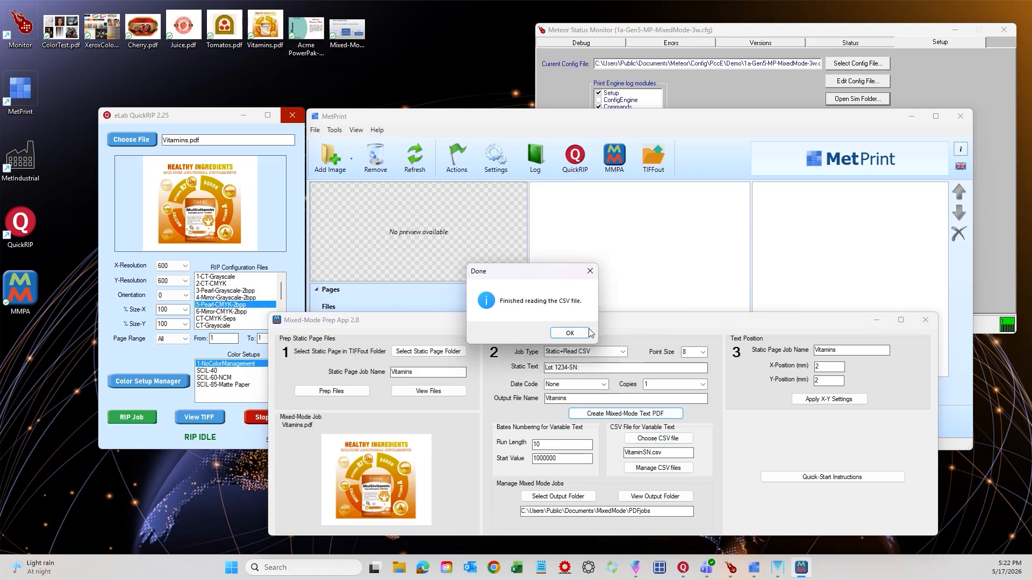
left_click(570, 335)
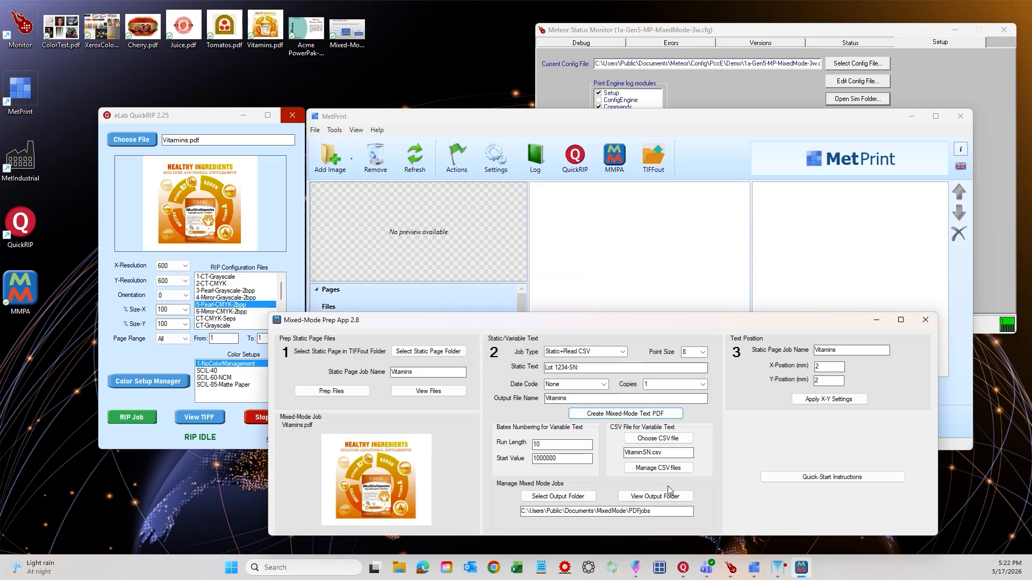
Open the generated Vitamins.pdf from the PDFjobs output folder and examine the lot and serial text on its pages
left_click(666, 495)
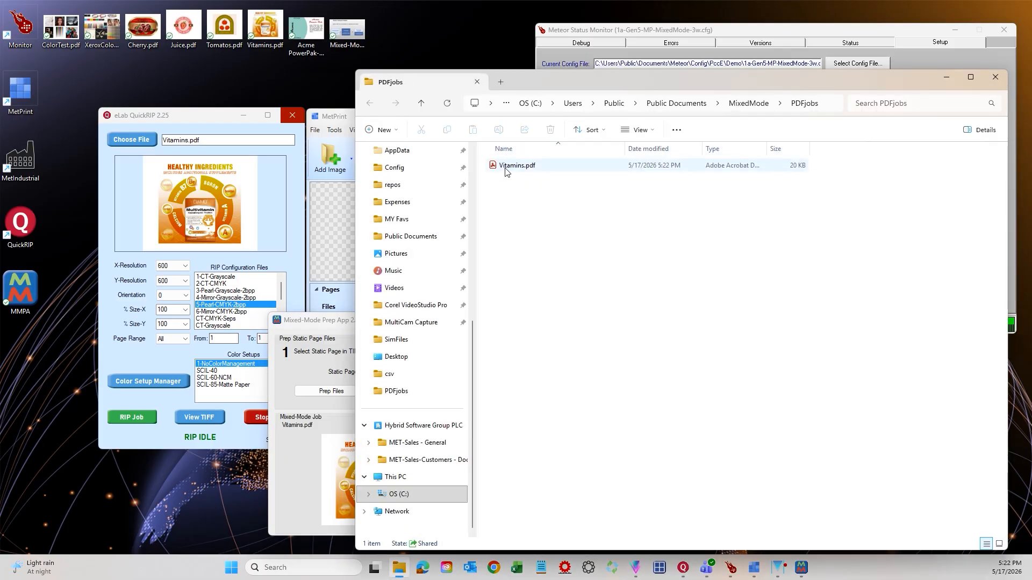
left_click(505, 171)
double_click(505, 172)
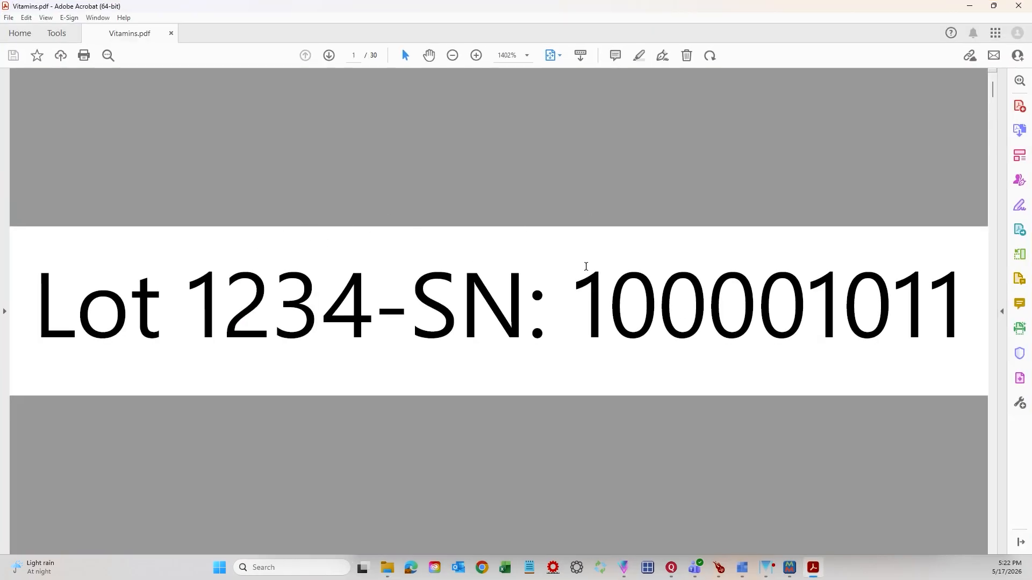
scroll(561, 283, "down", 15)
scroll(562, 283, "down", 1)
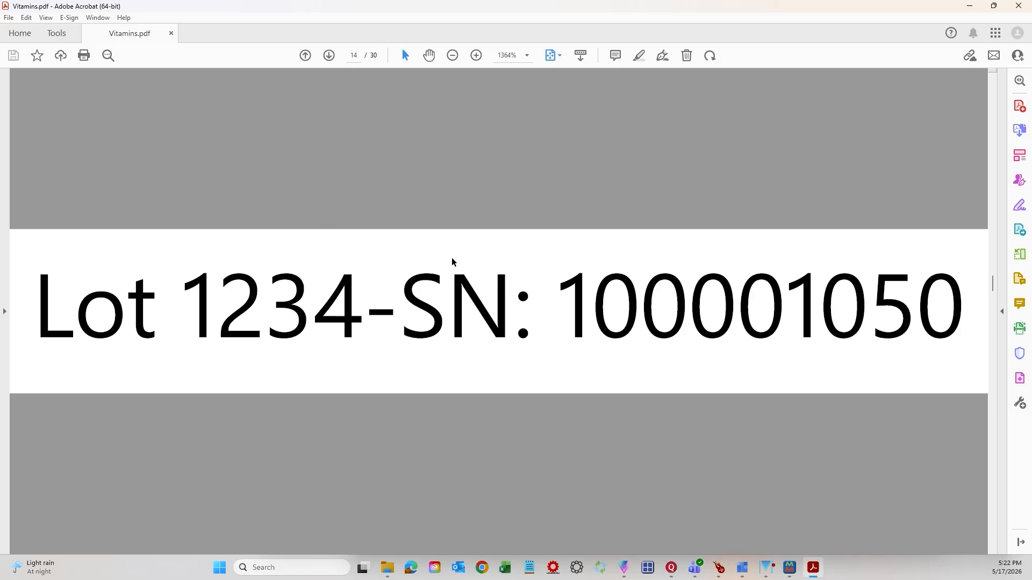
scroll(451, 258, "up", 5)
scroll(489, 258, "down", 9)
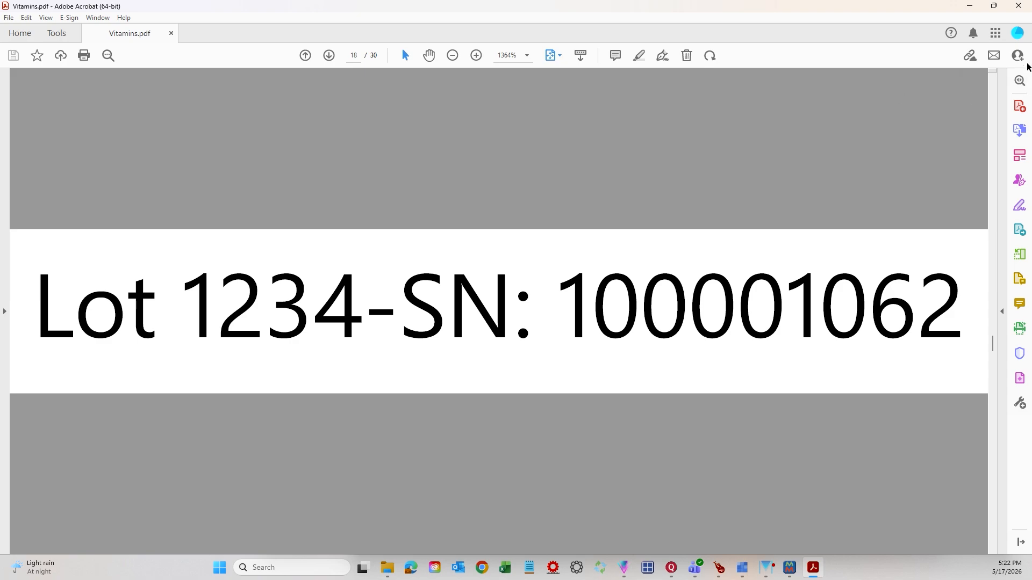
left_click(1020, 6)
Load the variable-text Vitamins.pdf from the PDFjobs folder into QuickRIP, RIP it, and close the folder window
left_click(510, 170)
left_click_drag(510, 170, 150, 215)
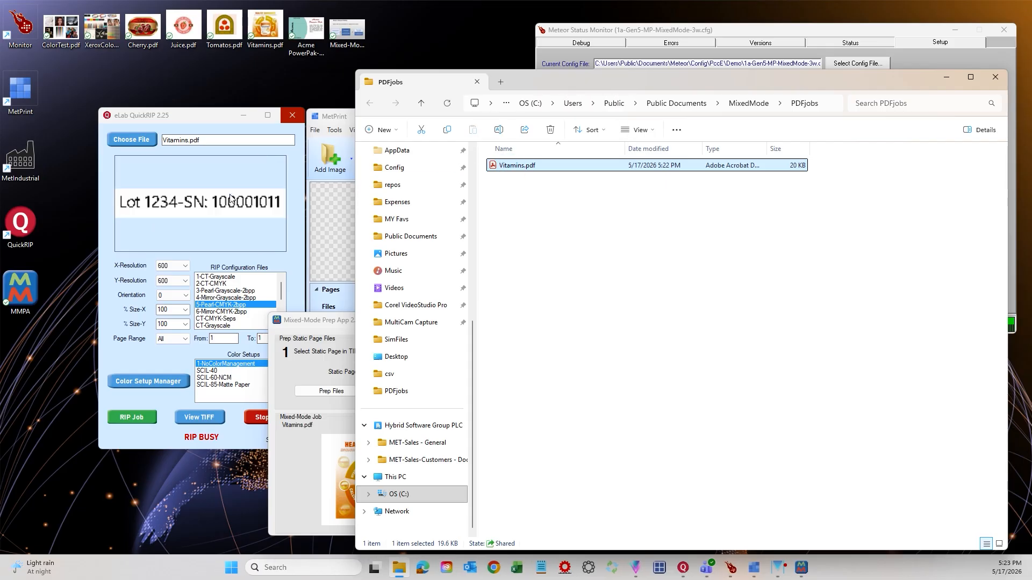
left_click(206, 114)
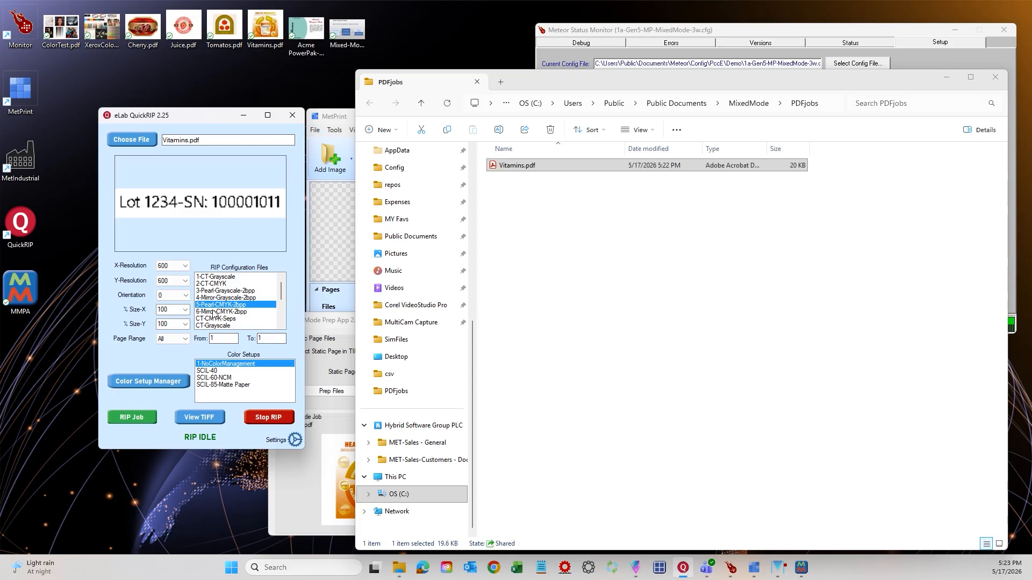
left_click(135, 419)
left_click(995, 76)
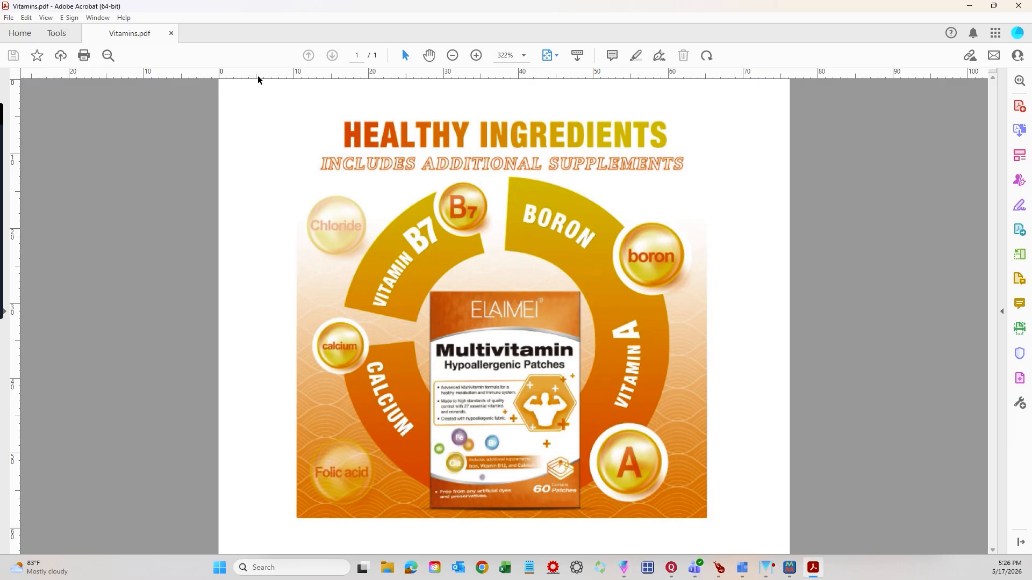
Close the label artwork PDF and apply a text position of X 5 mm and Y 60 mm to the Vitamins job
left_click(1025, 8)
double_click(827, 367)
type("5")
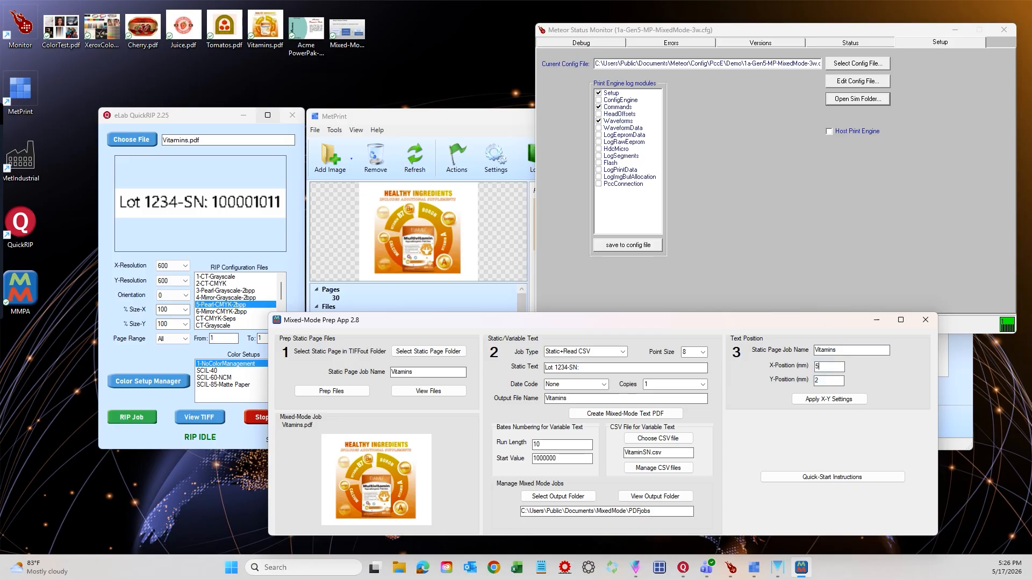
left_click(842, 403)
double_click(827, 381)
type("60")
left_click(848, 401)
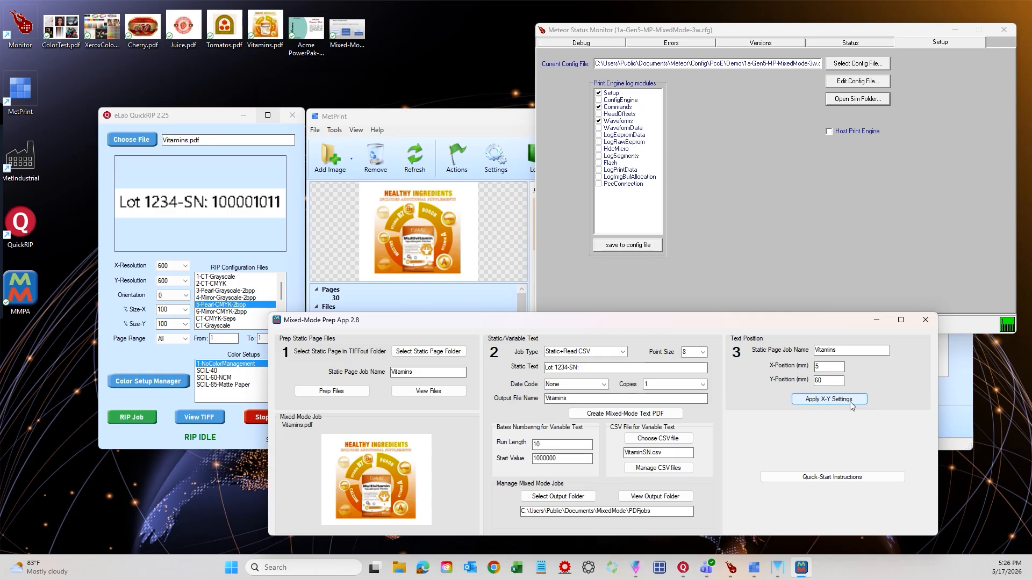
left_click(850, 406)
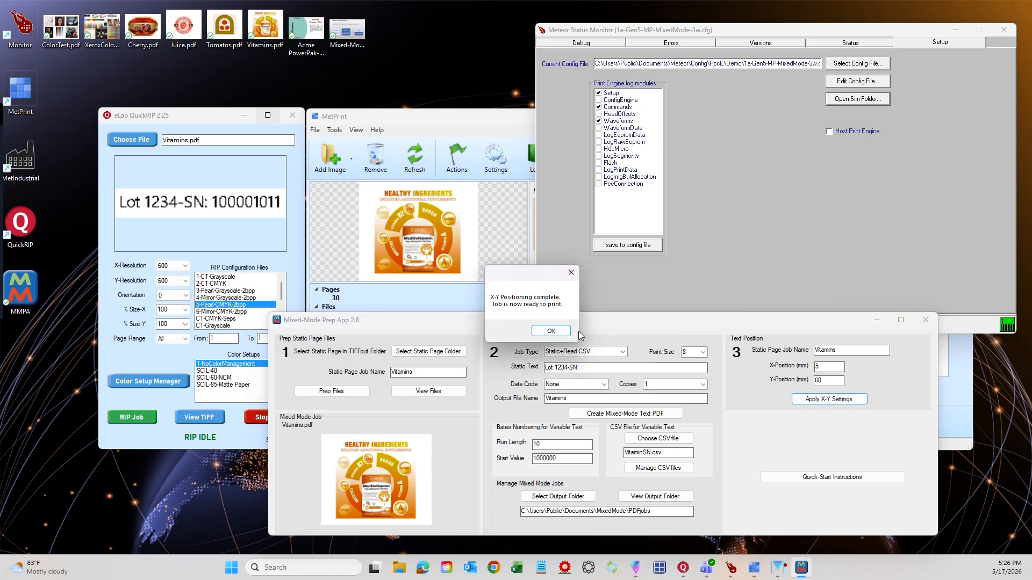
left_click(551, 331)
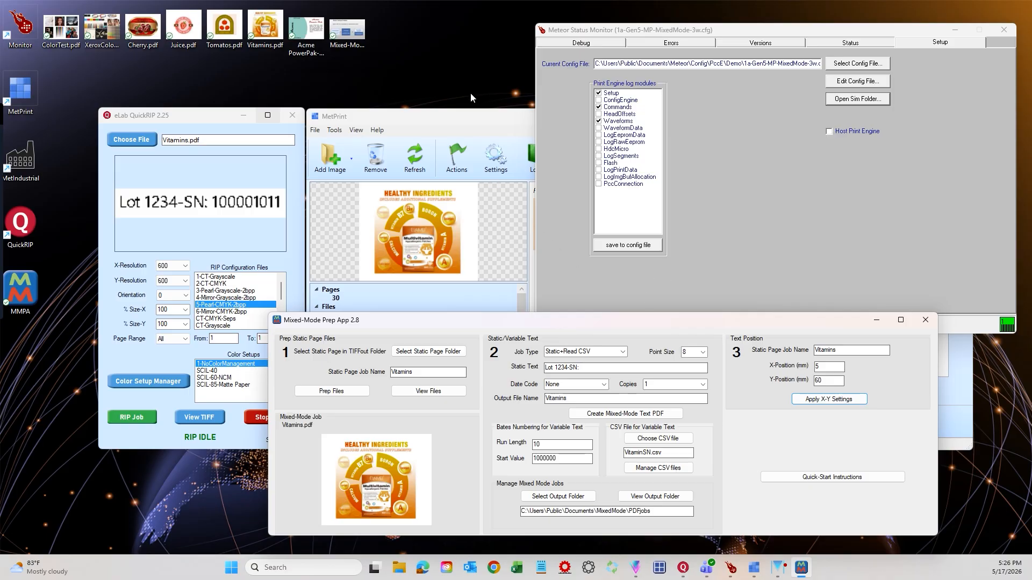
Switch to MetPrint and load the Vitamins job into the image store
left_click(473, 117)
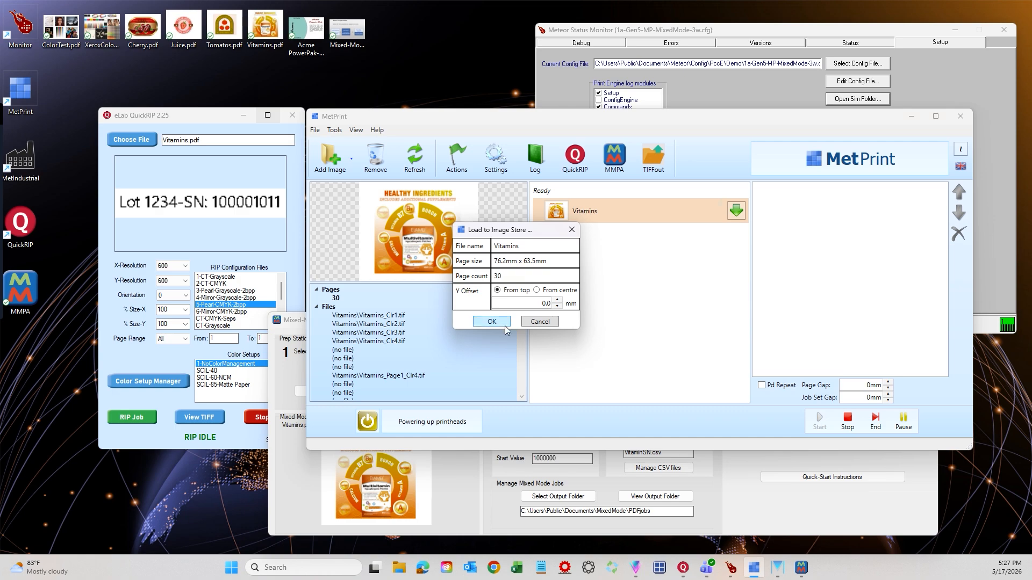
left_click(502, 324)
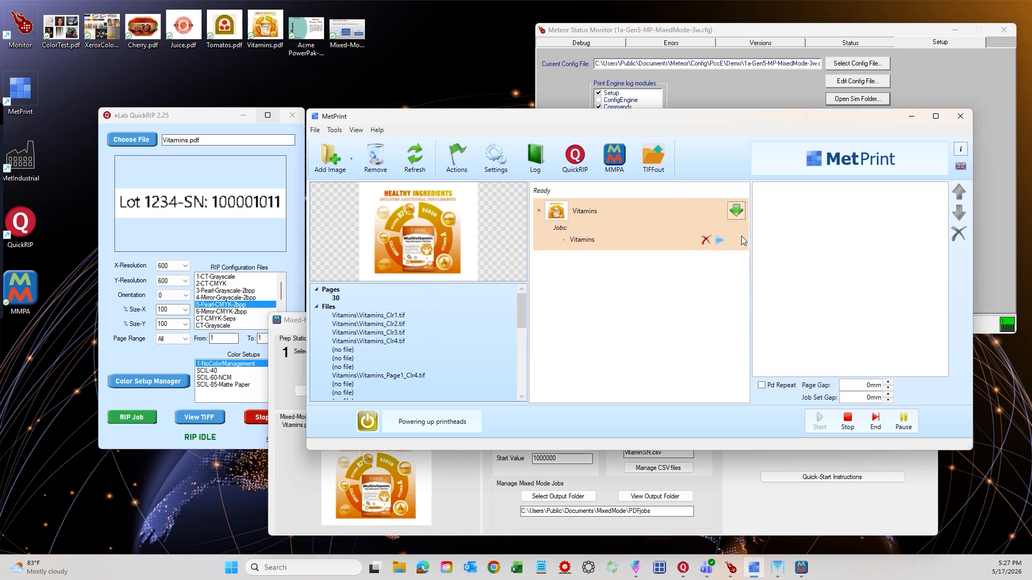
Add the Vitamins job set, pages 1 to 30, to the print queue and start printing
left_click(720, 243)
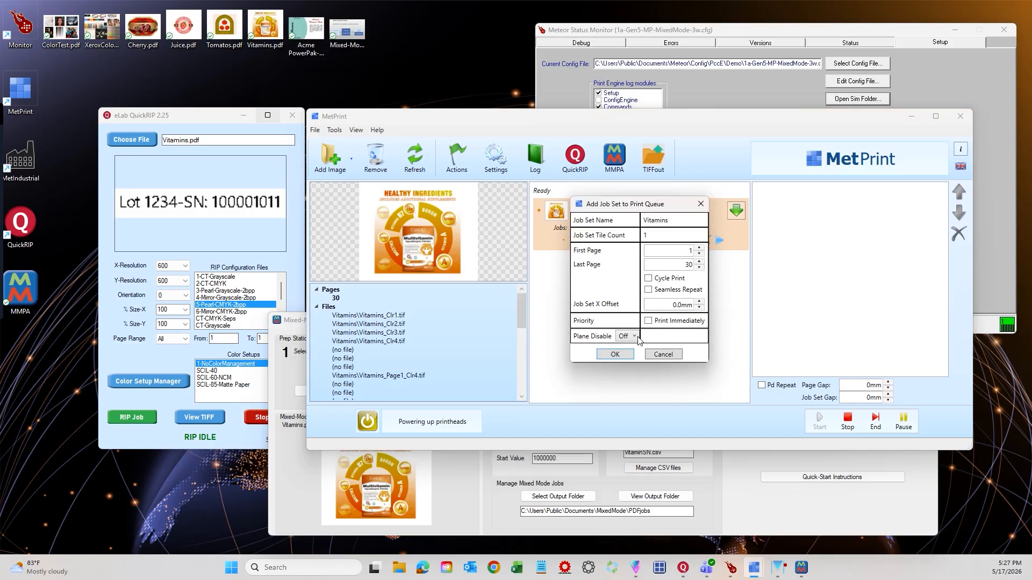
left_click(619, 357)
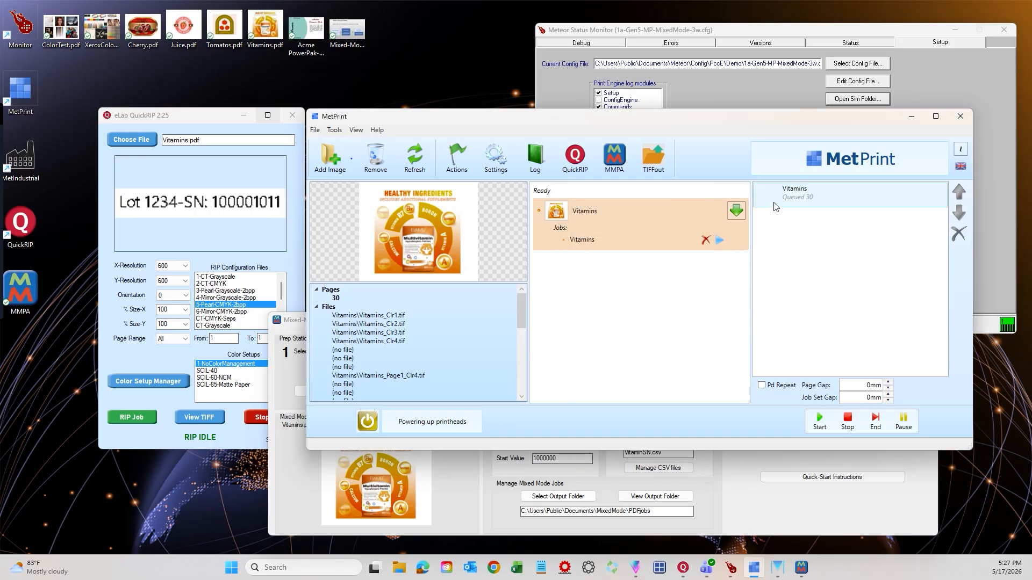
left_click(820, 421)
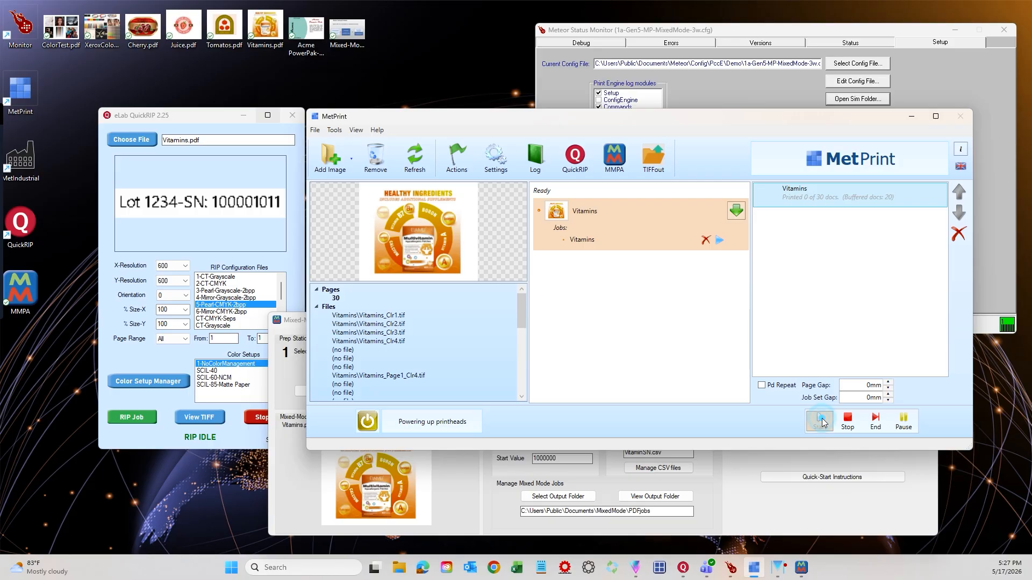
Open the simulation output folder from Meteor Status Monitor and view MeteorSim75.sim in SimPrint, with its window moved clear of the file names
left_click(867, 100)
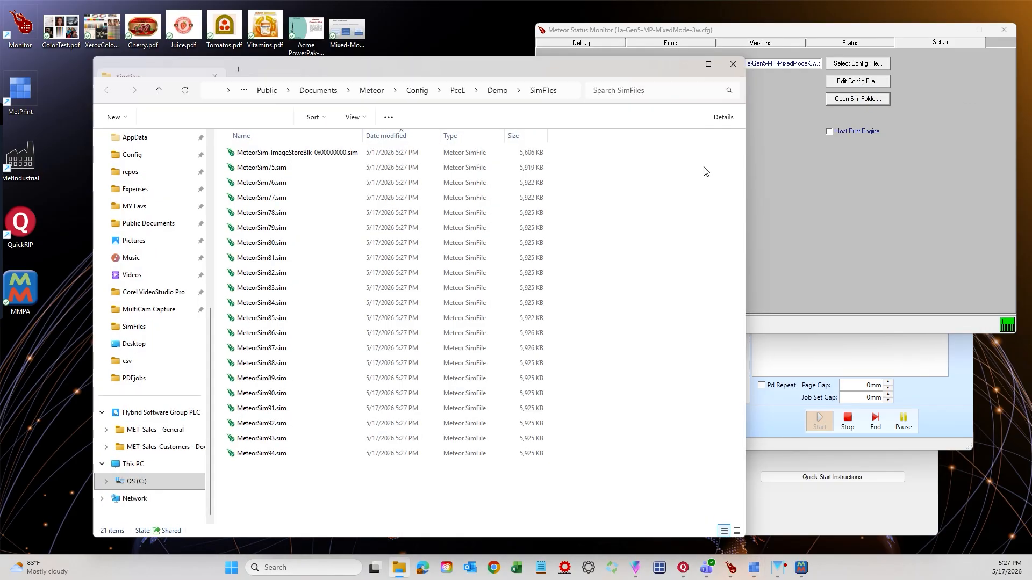
double_click(263, 168)
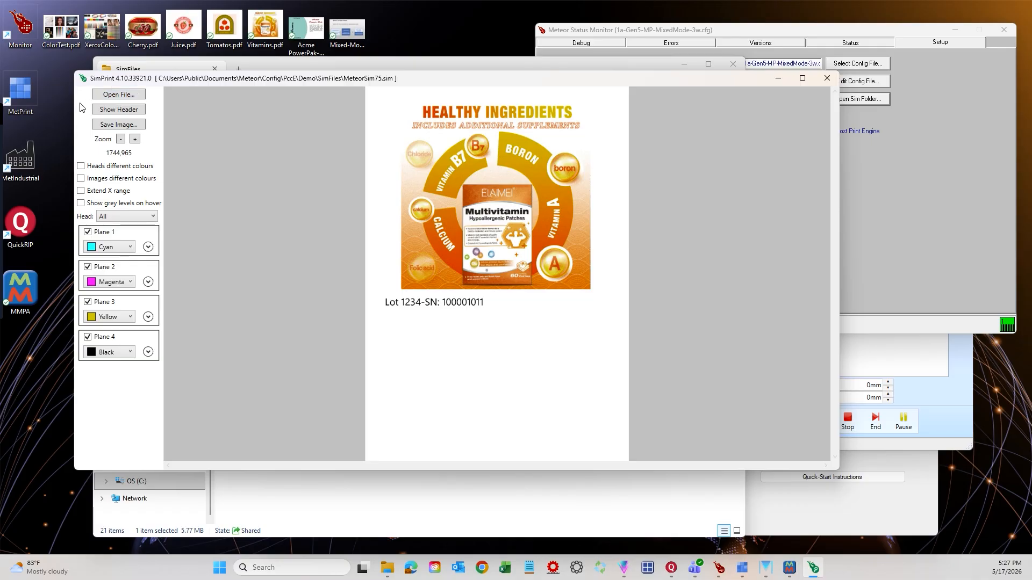
left_click_drag(73, 106, 368, 106)
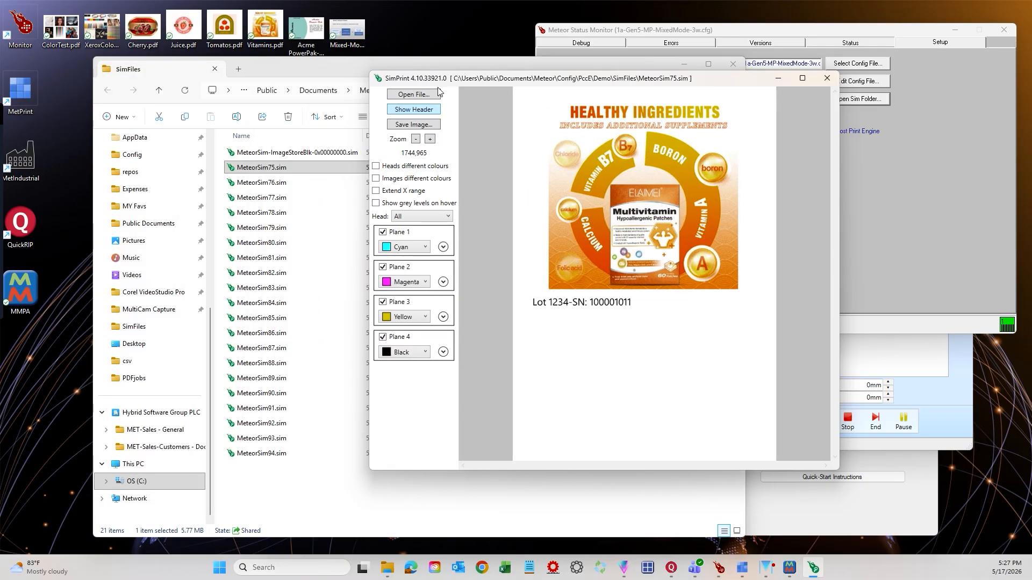
left_click_drag(451, 79, 454, 79)
Check the lot and serial text in MeteorSim76.sim, MeteorSim77.sim and MeteorSim79.sim, and close the viewer and the SimFiles folder
double_click(262, 182)
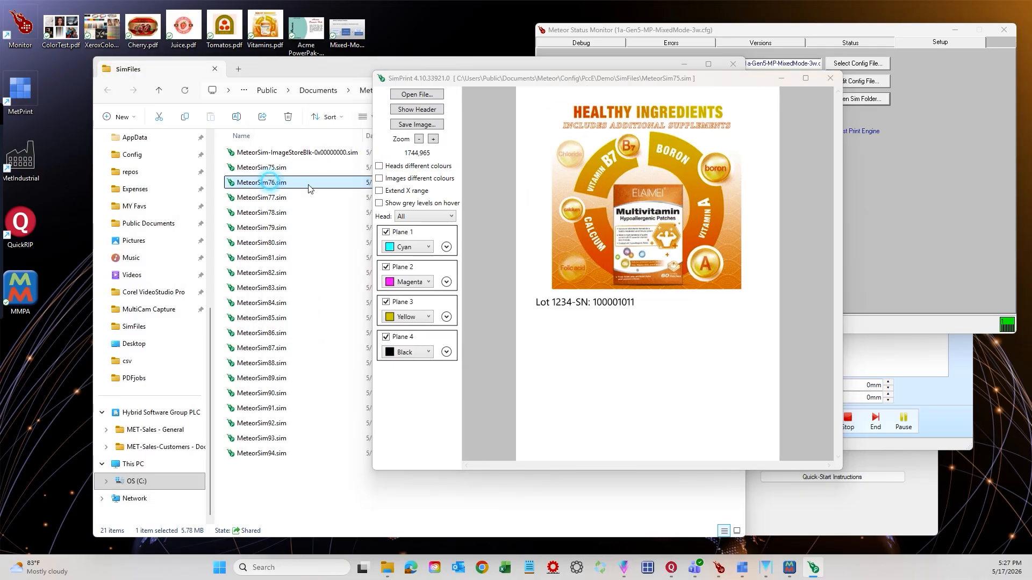
double_click(261, 198)
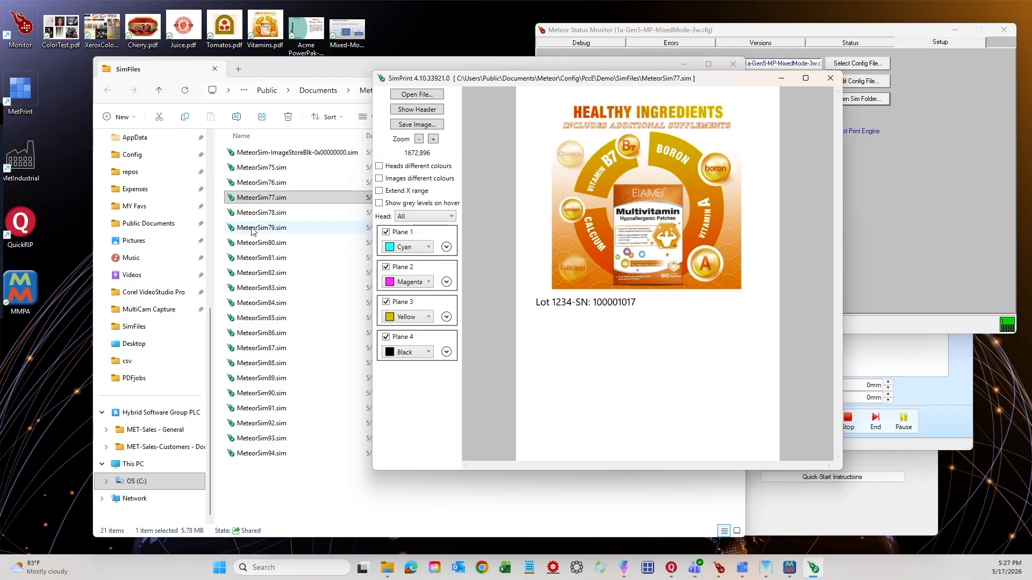
double_click(261, 227)
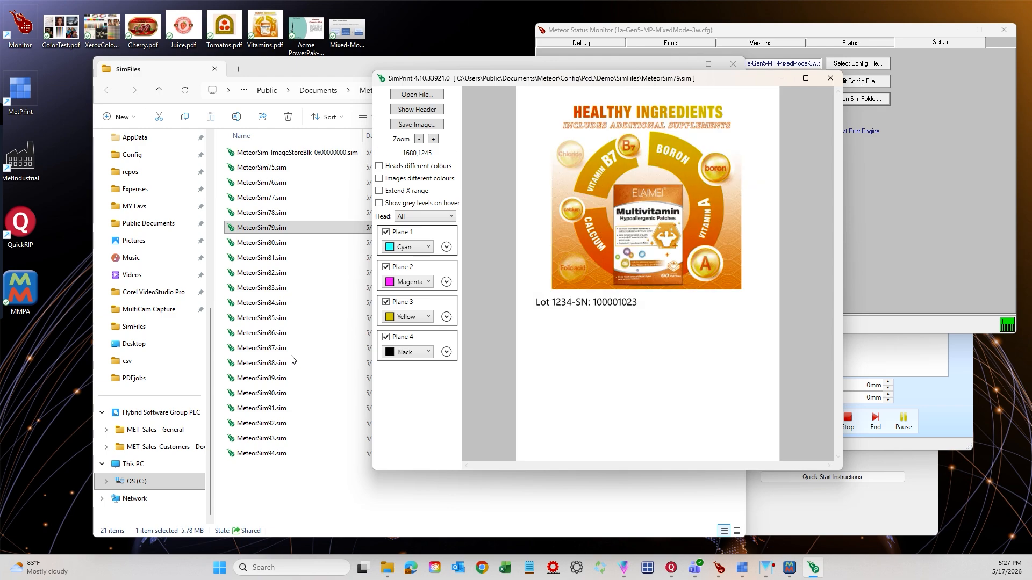
left_click(830, 78)
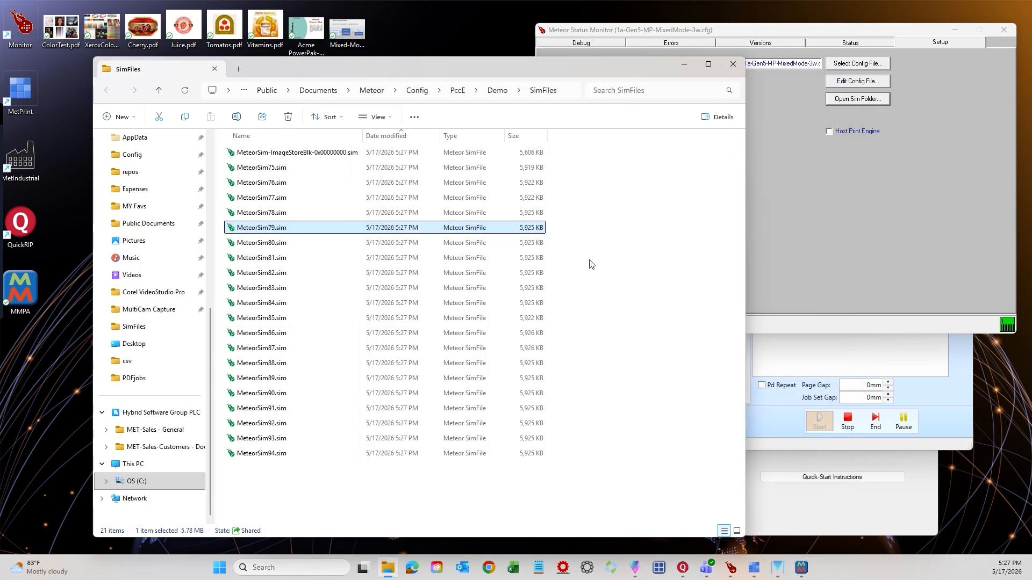
left_click(733, 64)
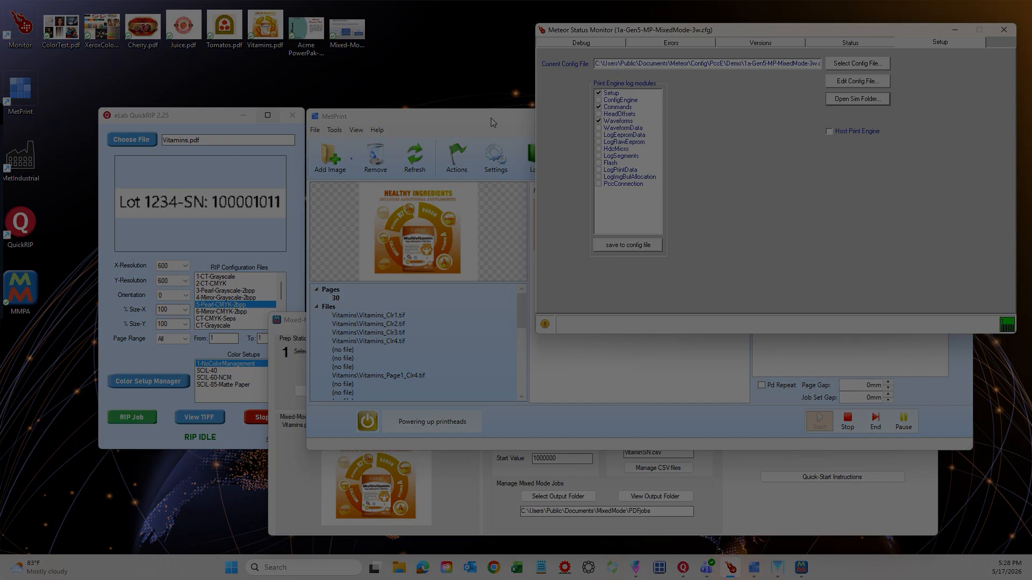